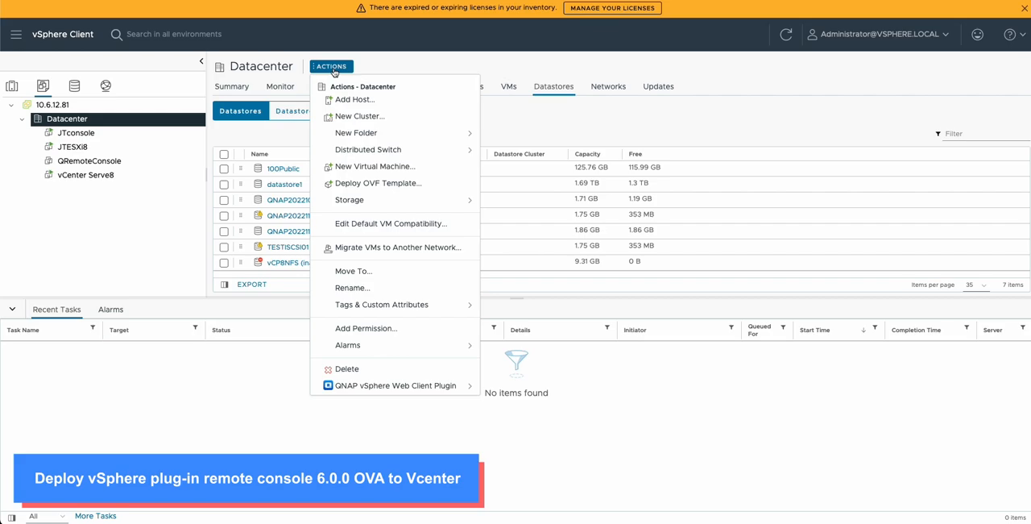
Step: Start deploying an OVF template to Datacenter, using the local file QRemoteConsole.ova from the QRemoteConsole folder as the source
click(372, 185)
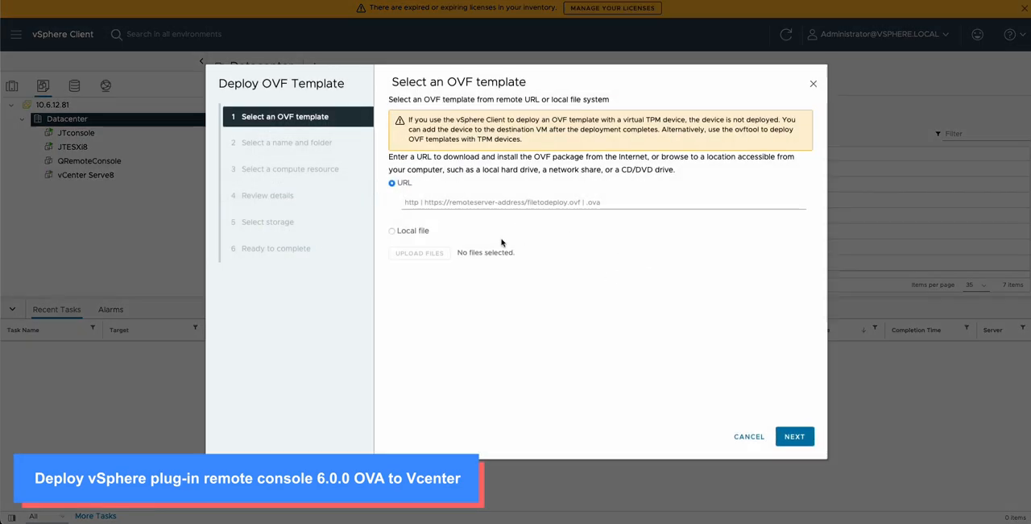
click(395, 233)
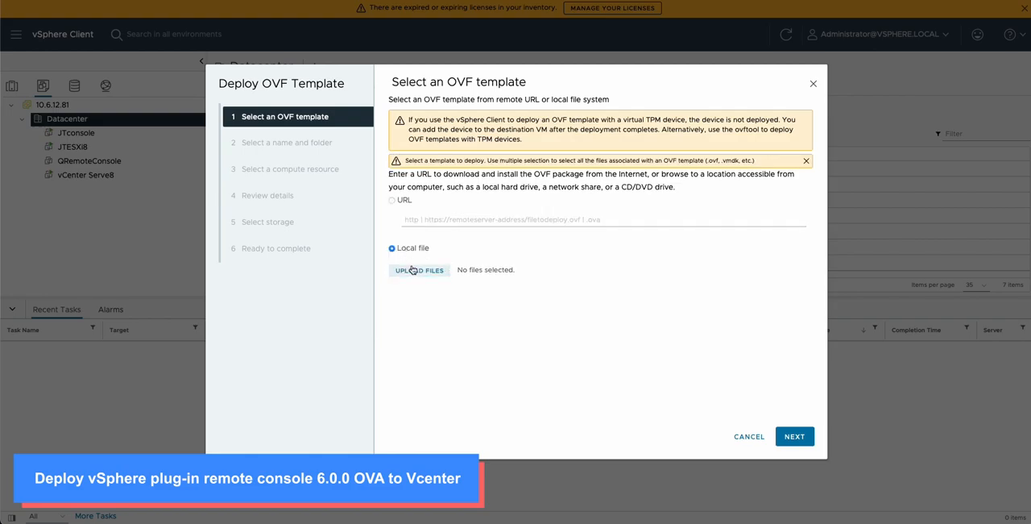
click(412, 270)
click(310, 166)
double_click(309, 166)
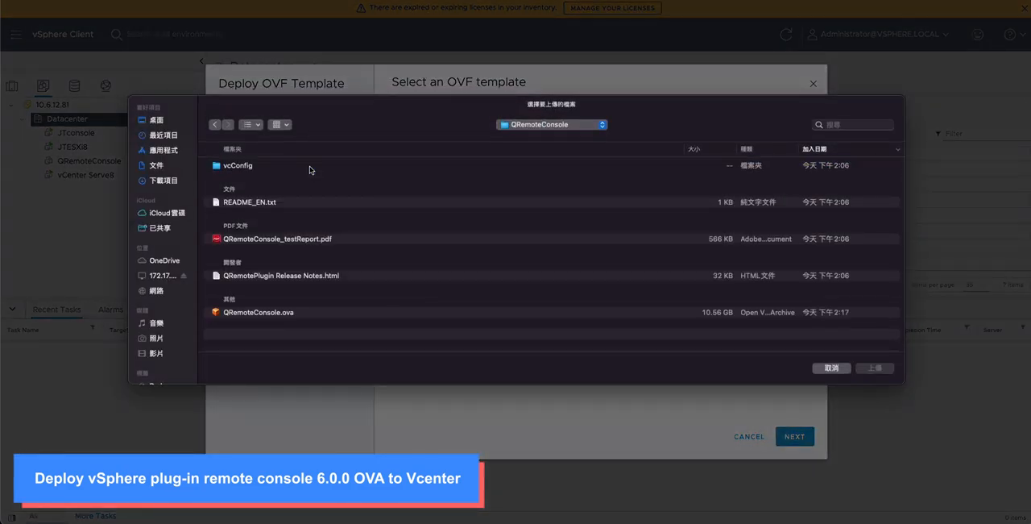
click(306, 314)
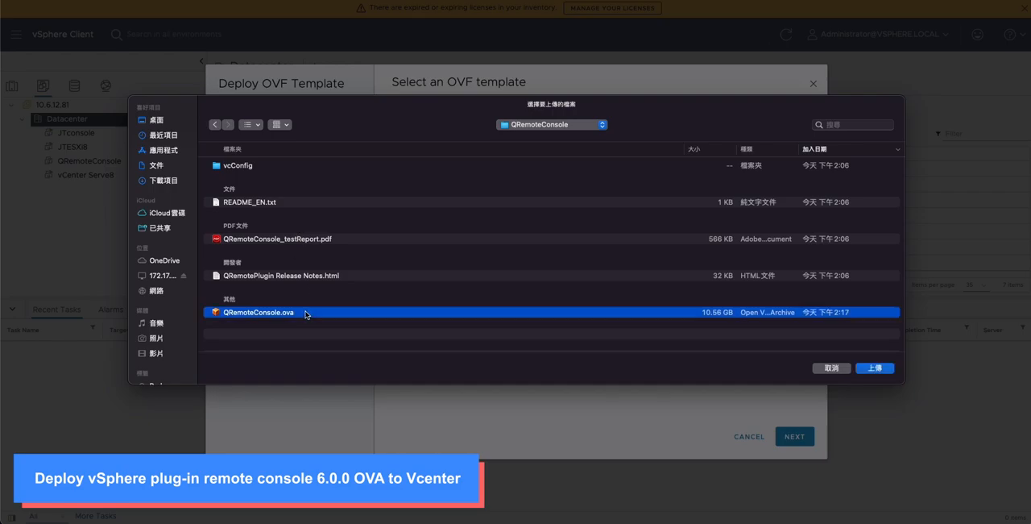
click(874, 368)
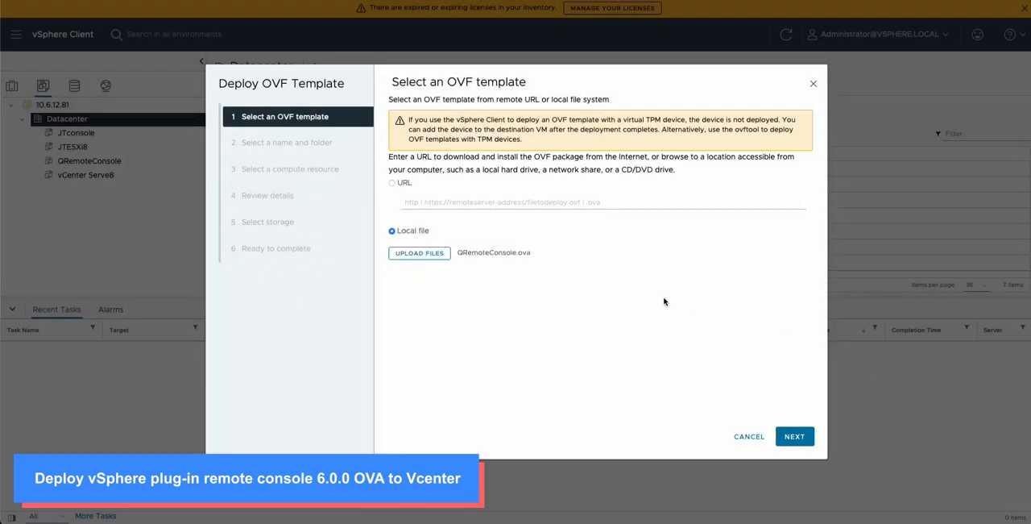
click(798, 438)
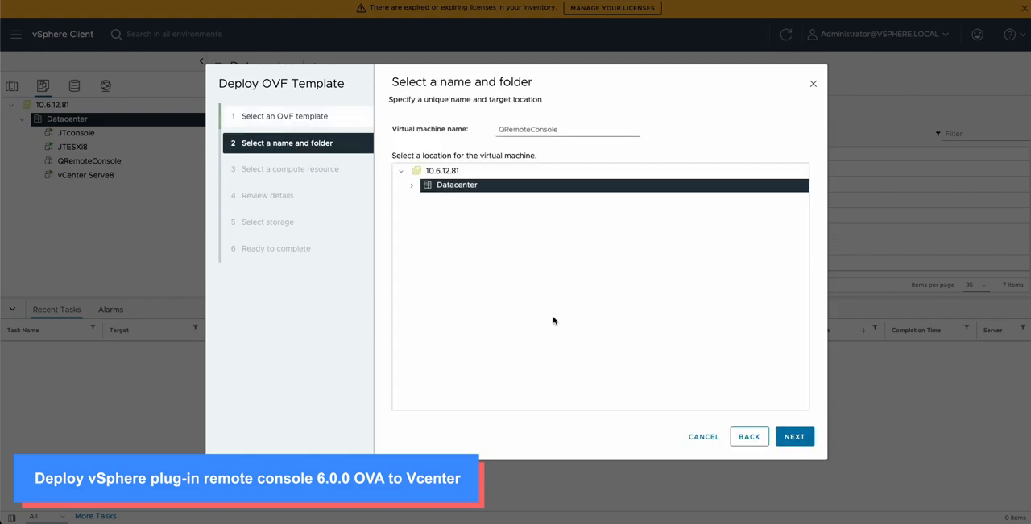
Step: Name the virtual machine QRemoteConsole001 and accept Datacenter as its location
click(571, 129)
key(Left)
key(Left)
key(Left)
key(Left)
key(Left)
key(Left)
key(Left)
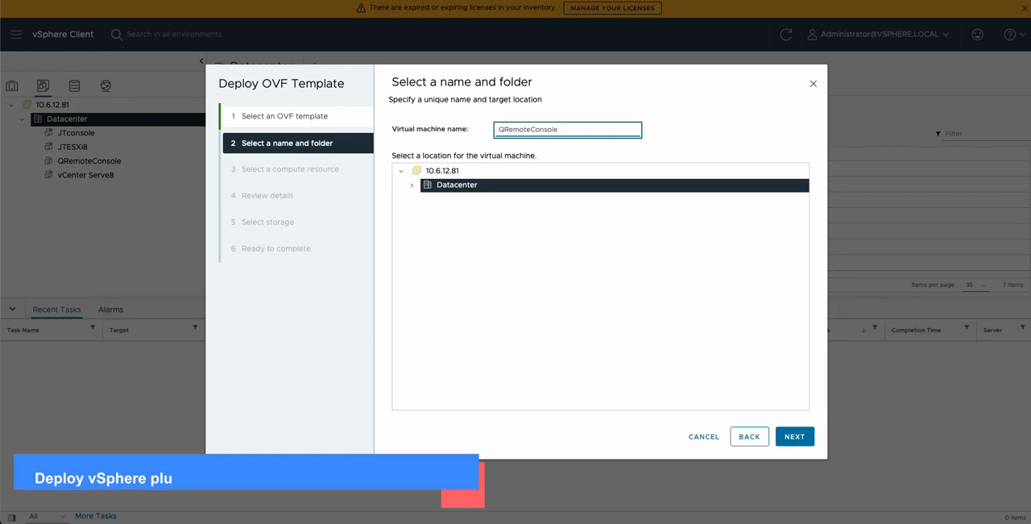
key(Right)
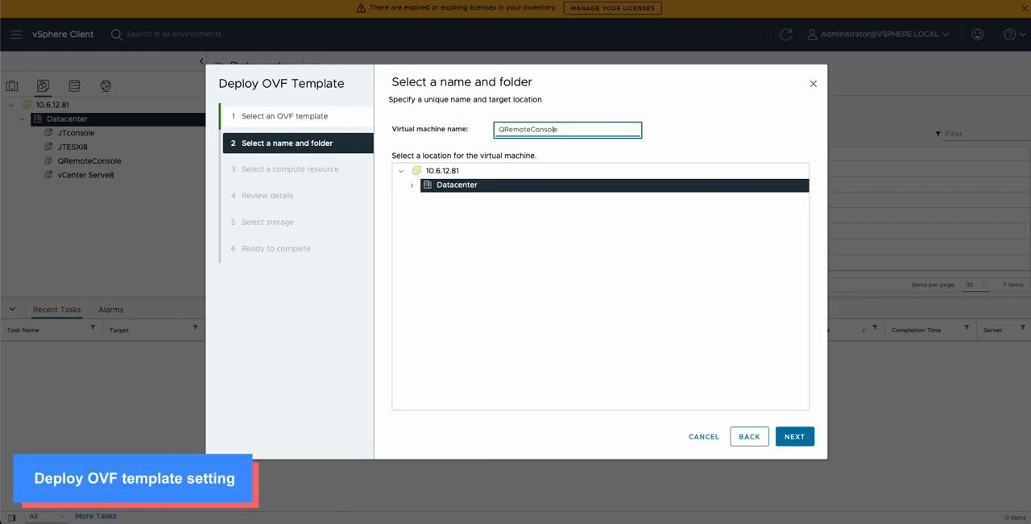
click(794, 436)
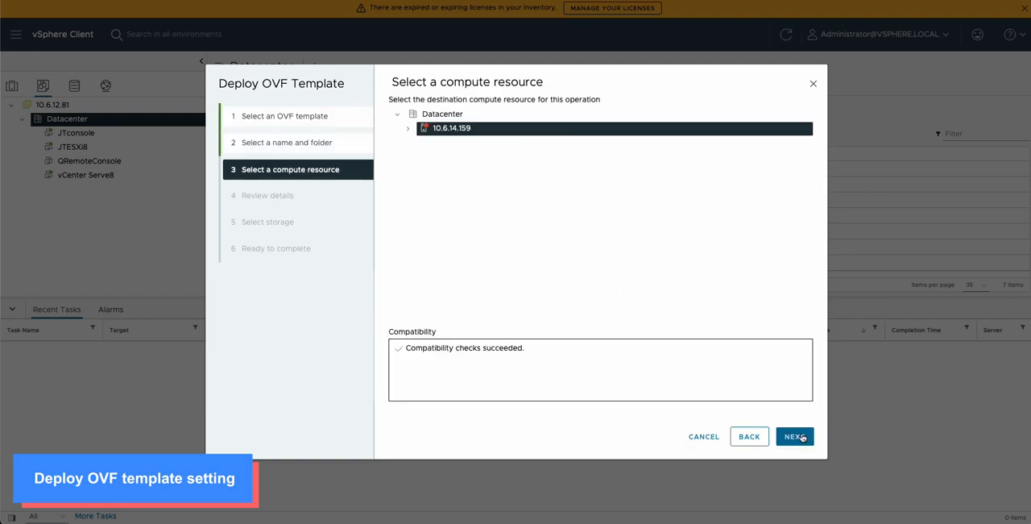
Step: Complete the OVF deployment on host 10.6.14.159 with datastore1 as the storage and VM Network as the destination network
click(802, 437)
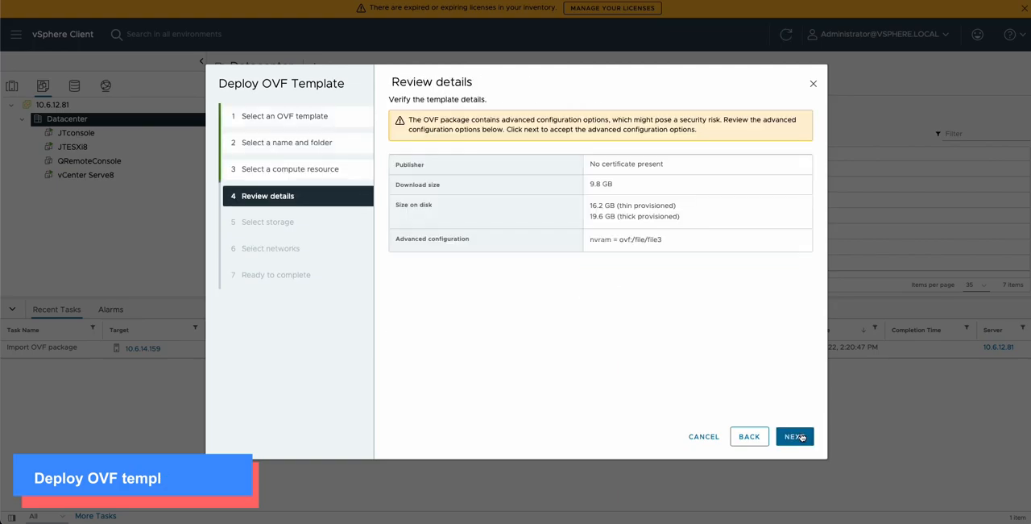
click(794, 436)
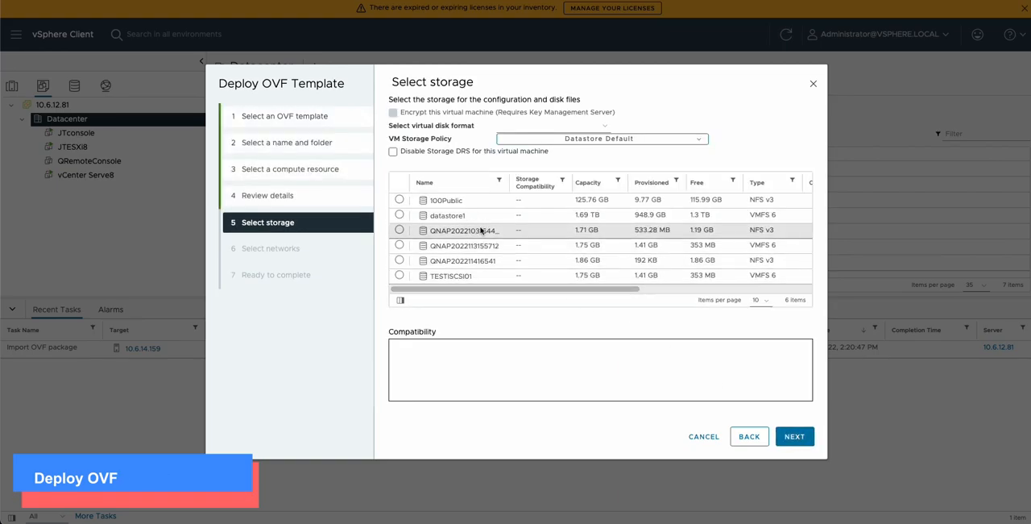
click(399, 215)
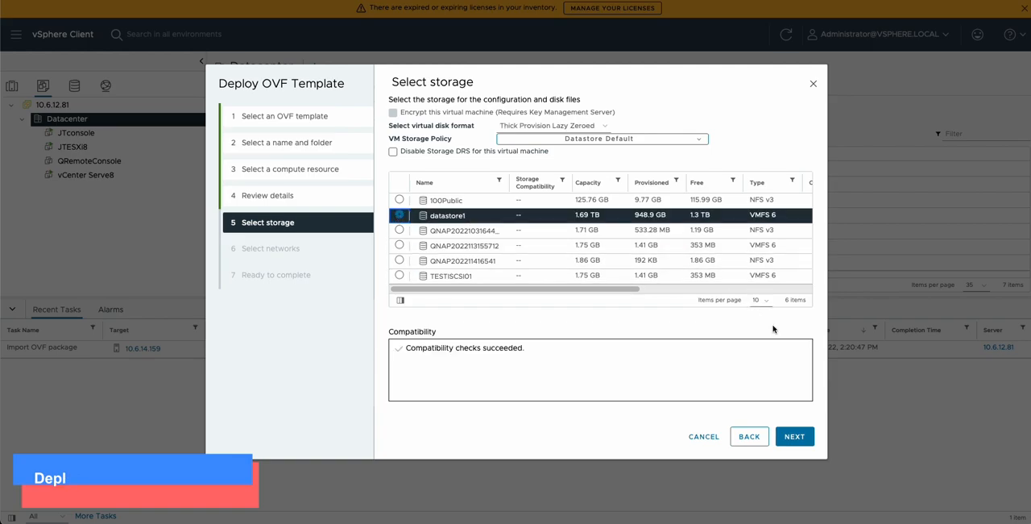
click(797, 436)
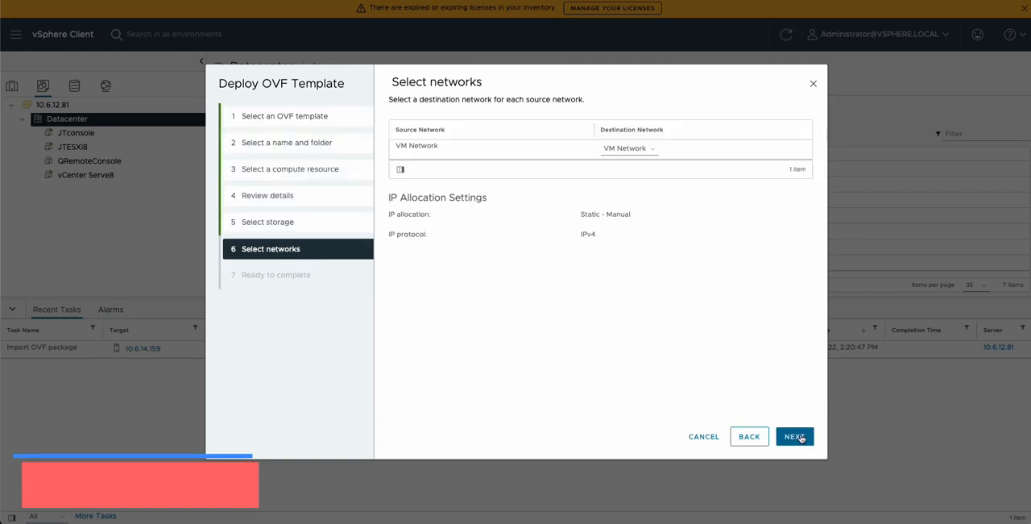
click(800, 438)
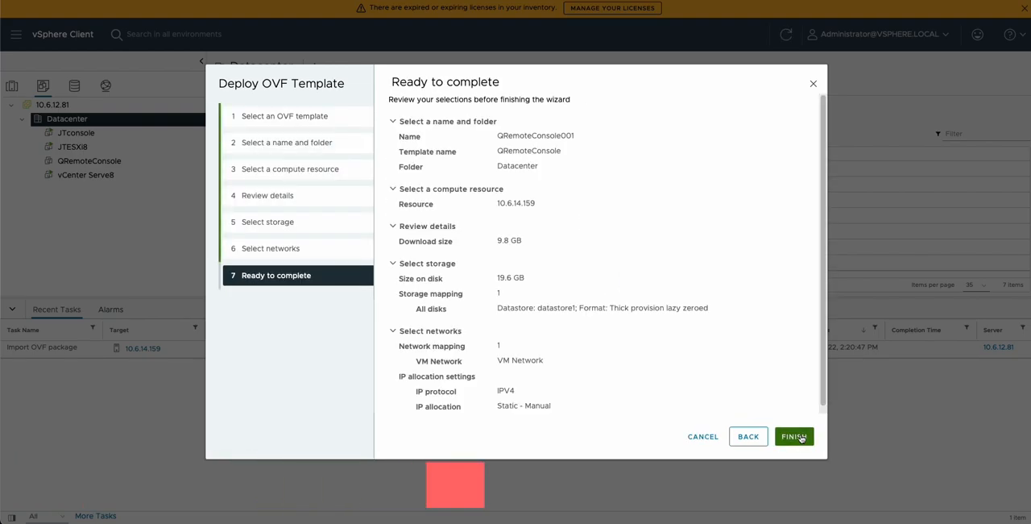
click(794, 435)
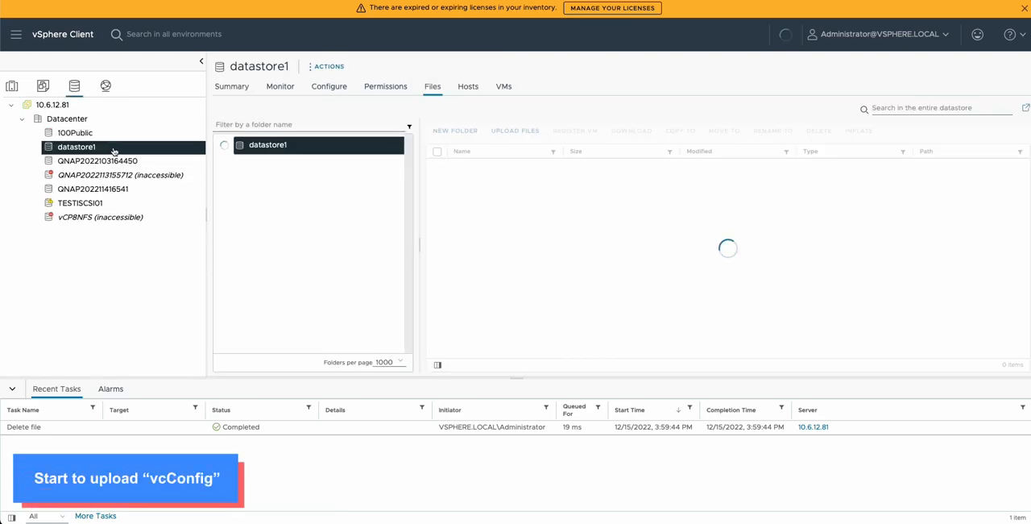
Step: Upload vcplugin_1.vmdk and vcplugin_1-flat.vmdk from the local vcConfig folder to the QRemoteconfig folder on datastore1
scroll(296, 267, down, 1)
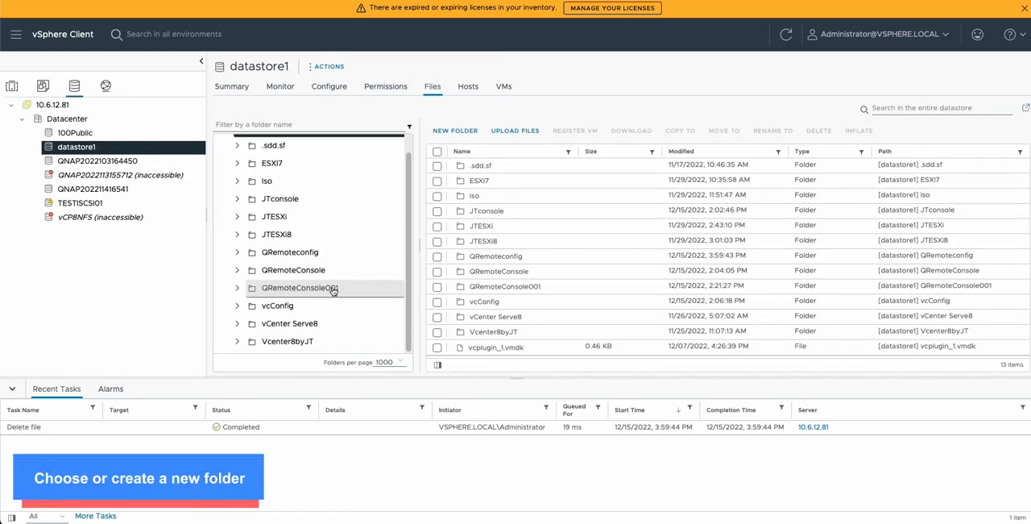
click(332, 289)
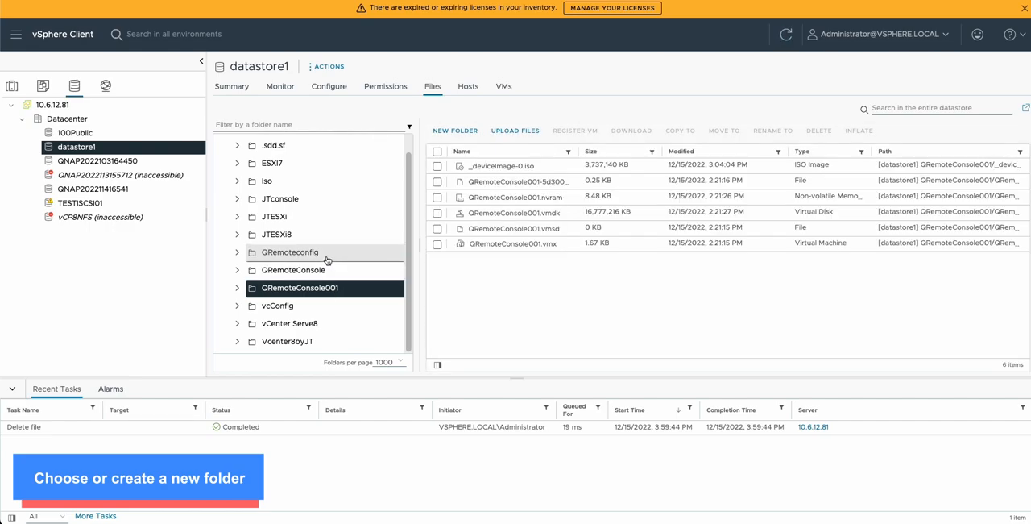
click(326, 257)
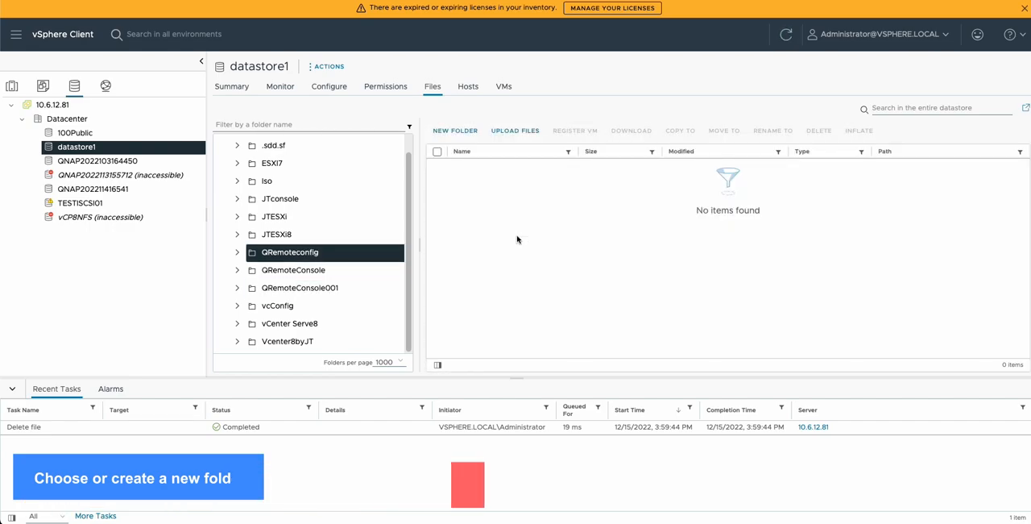
click(520, 131)
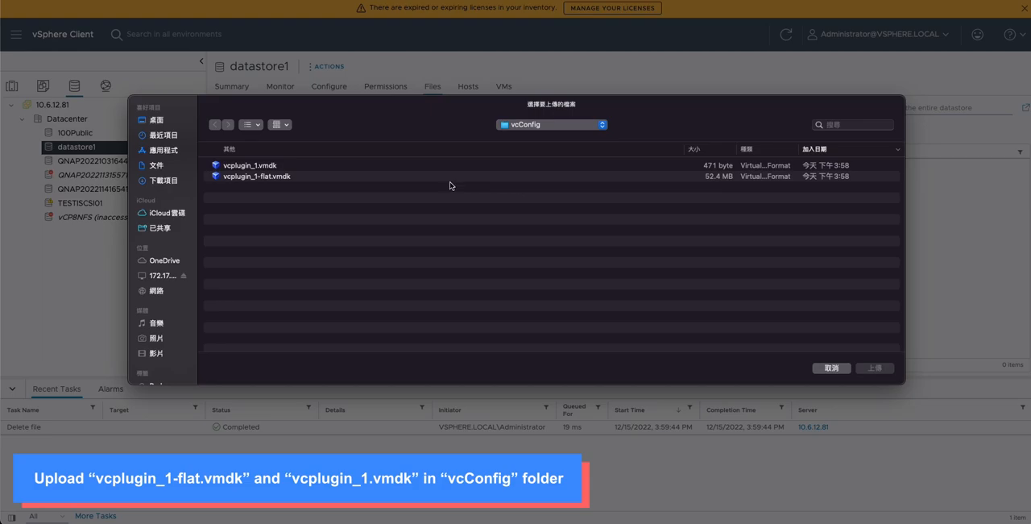
click(383, 164)
click(531, 125)
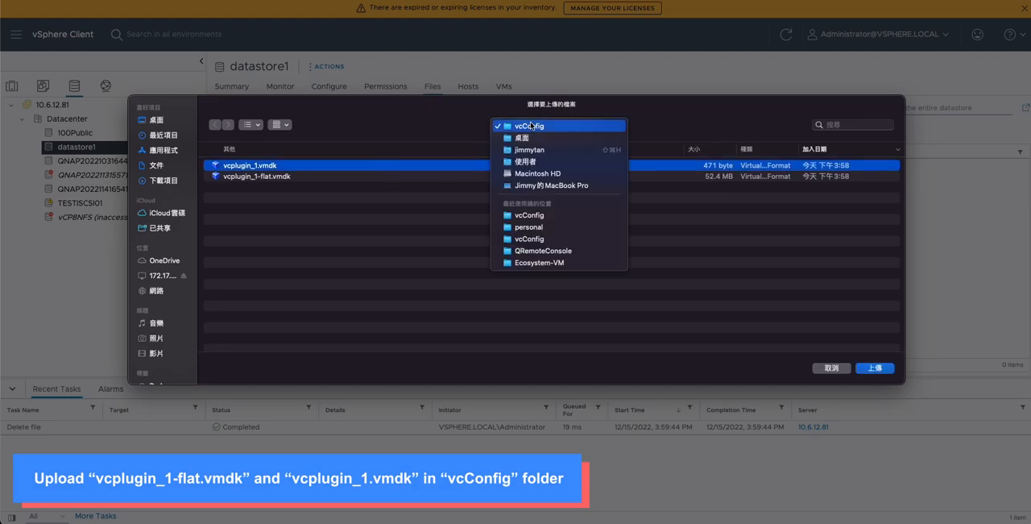
click(531, 127)
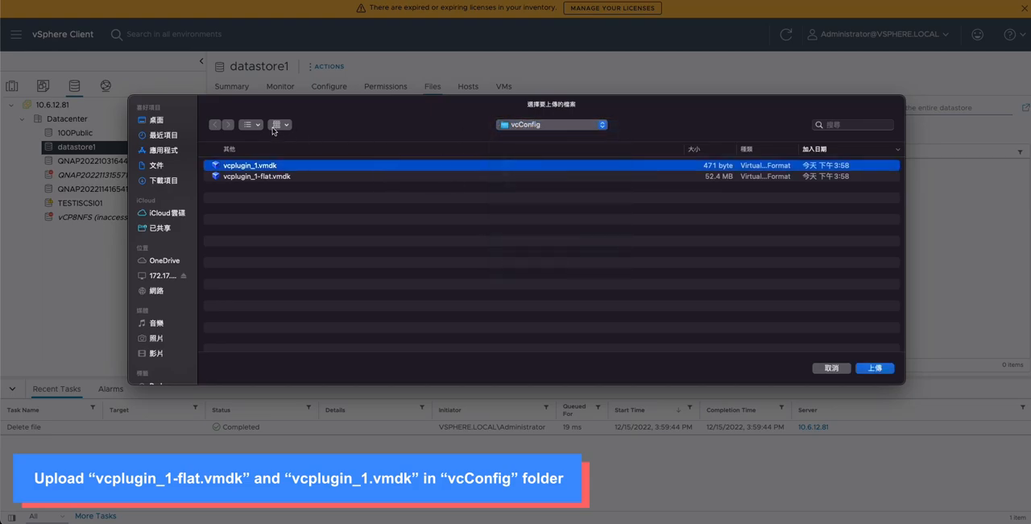
shift+click(396, 176)
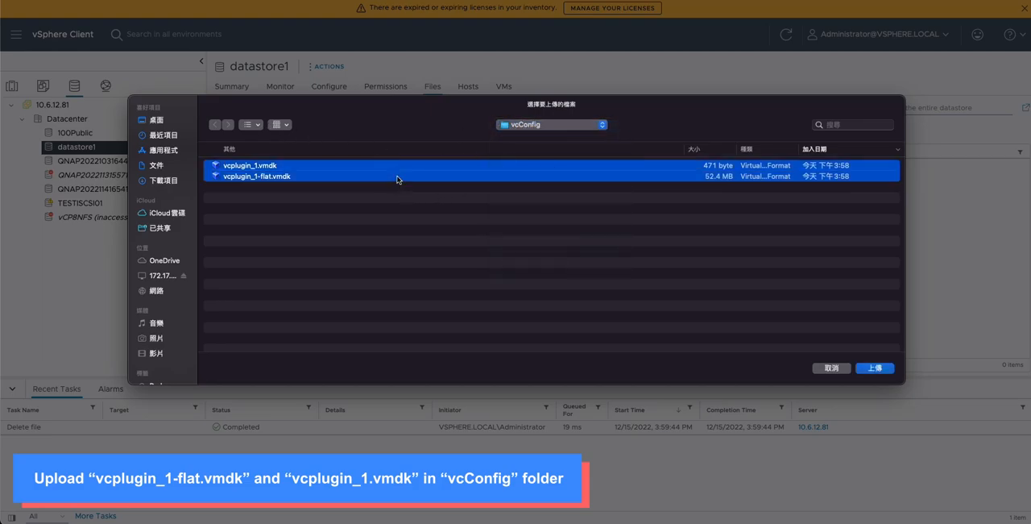
click(885, 368)
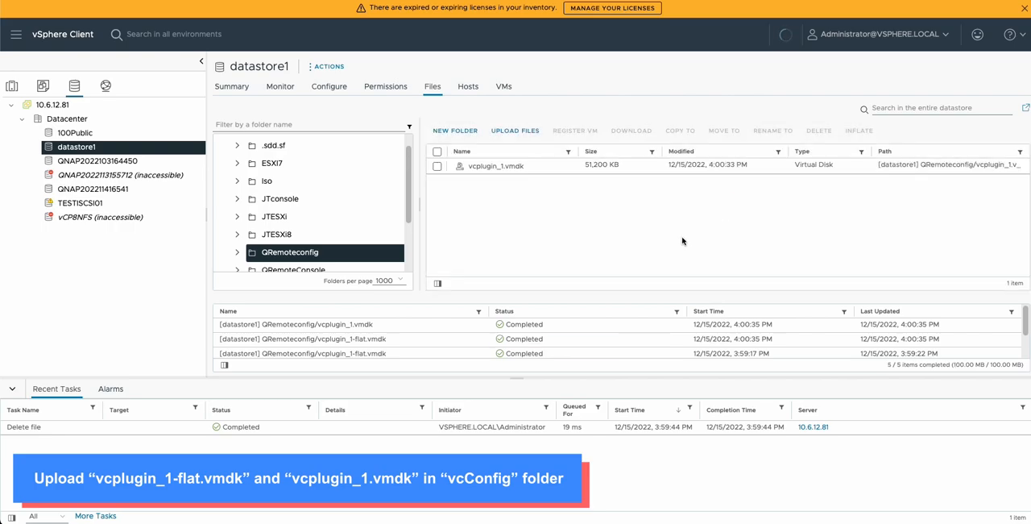
Step: Add vcplugin_1.vmdk from datastore1's QRemoteconfig folder to the QRemoteConsole001 virtual machine as an existing hard disk and save its settings
click(43, 85)
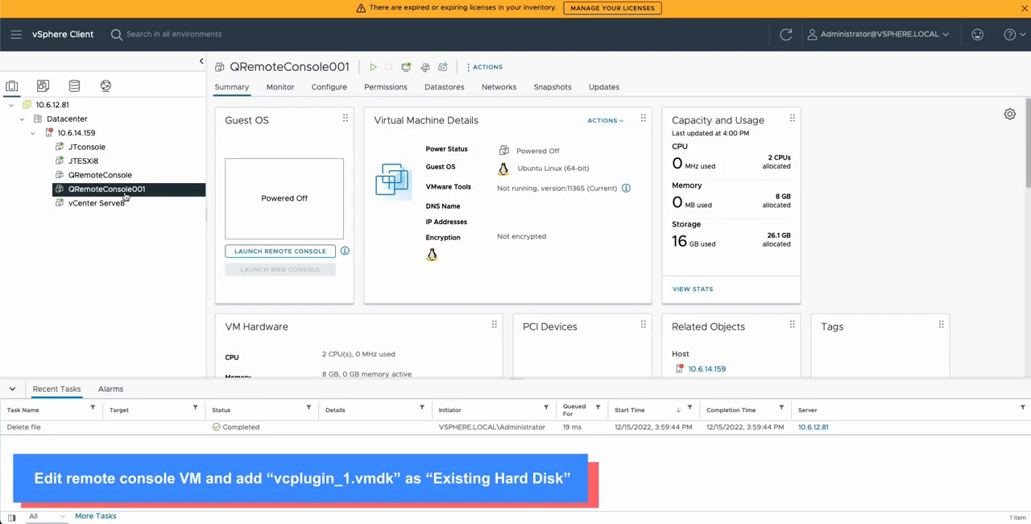
click(488, 67)
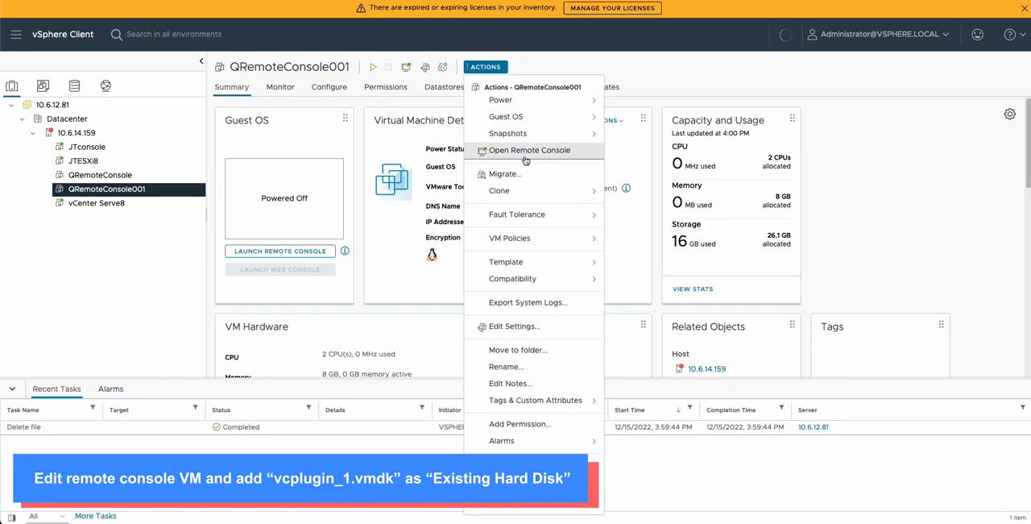
click(514, 326)
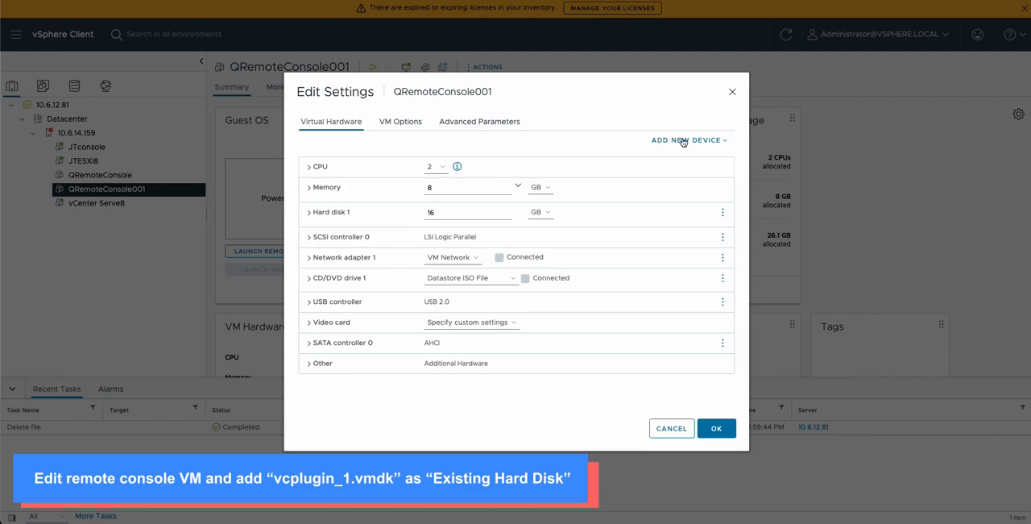
click(683, 141)
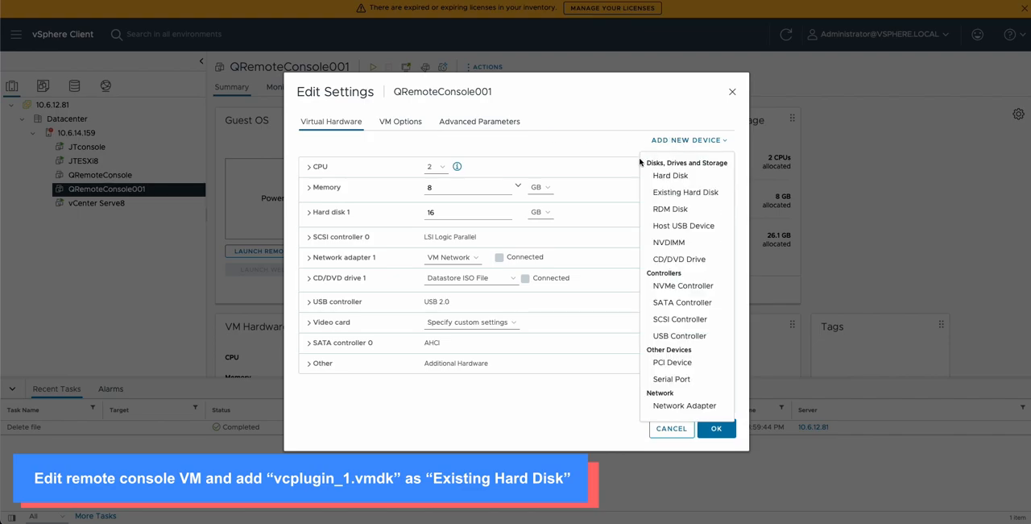
click(696, 193)
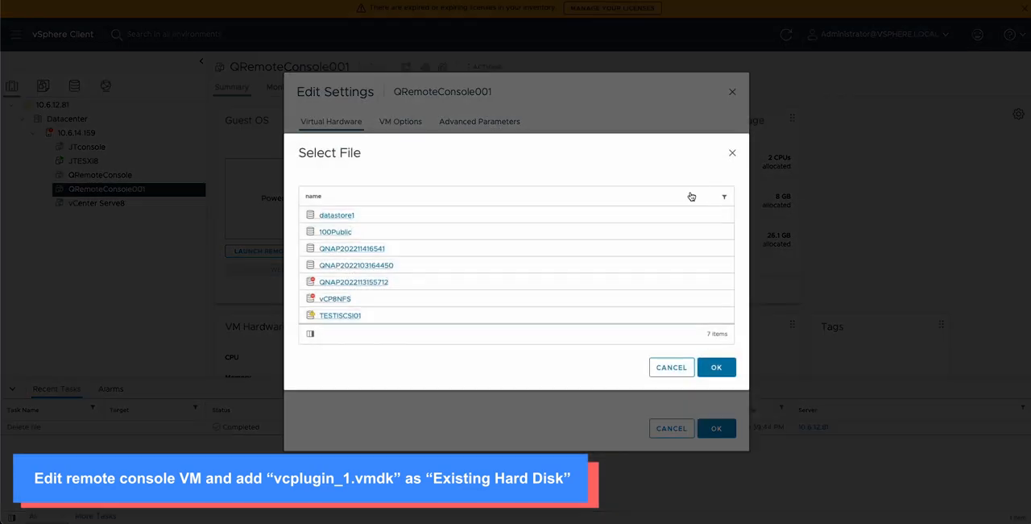
click(340, 216)
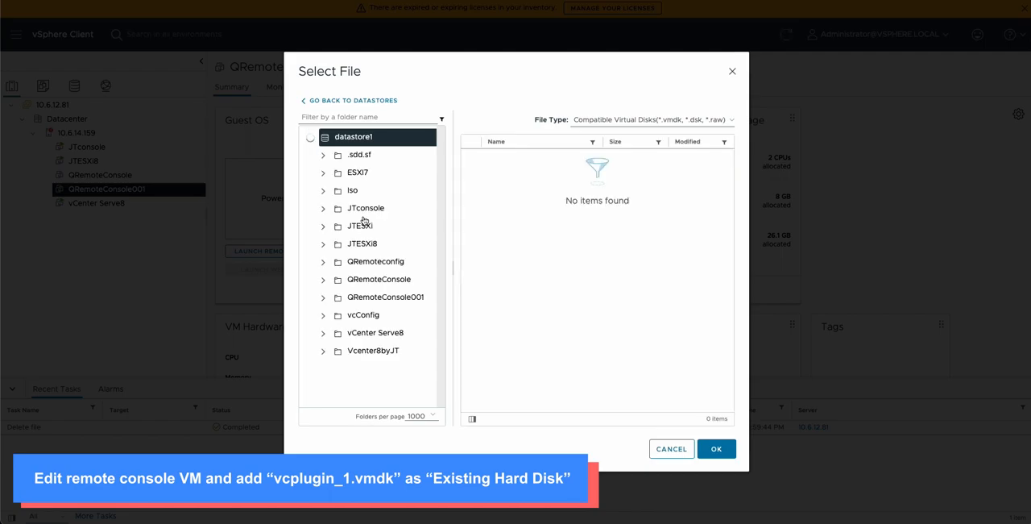
click(375, 262)
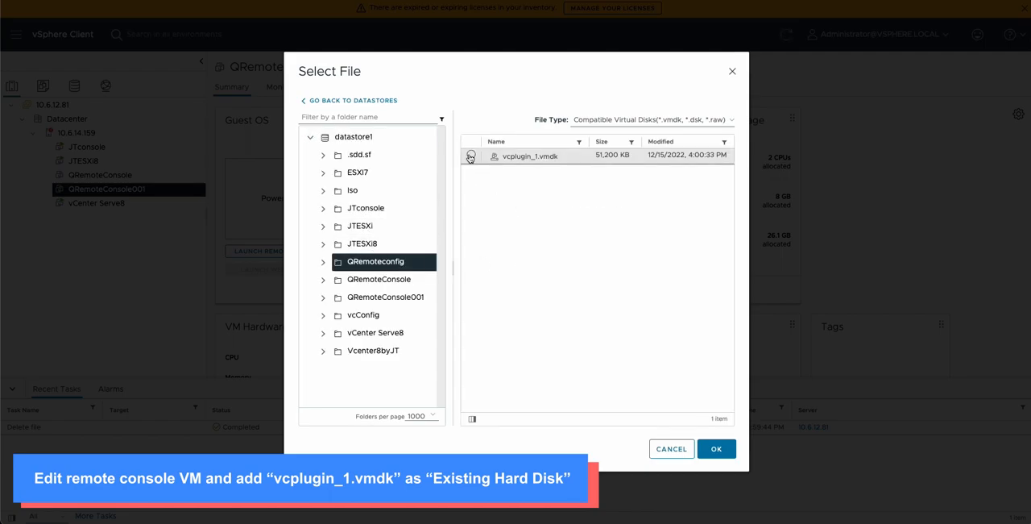
click(471, 157)
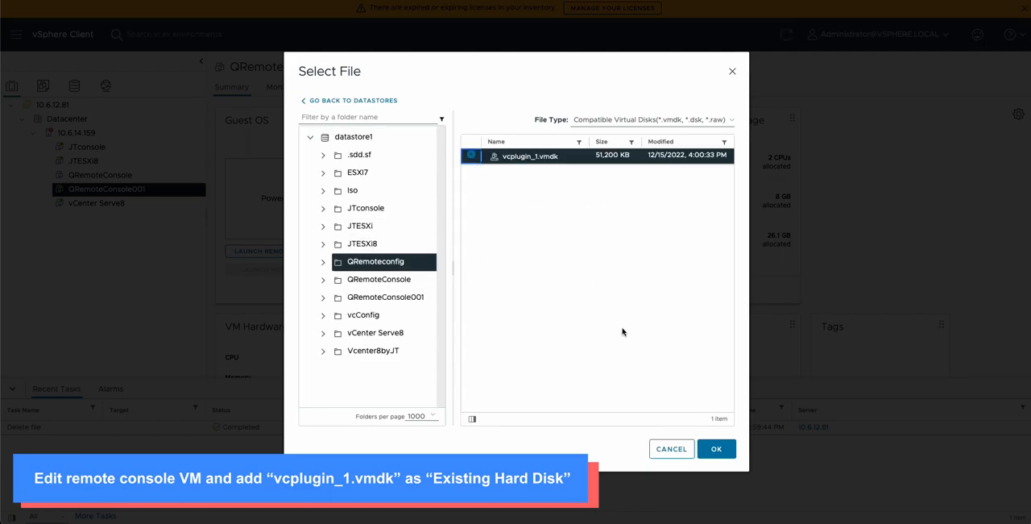
click(715, 448)
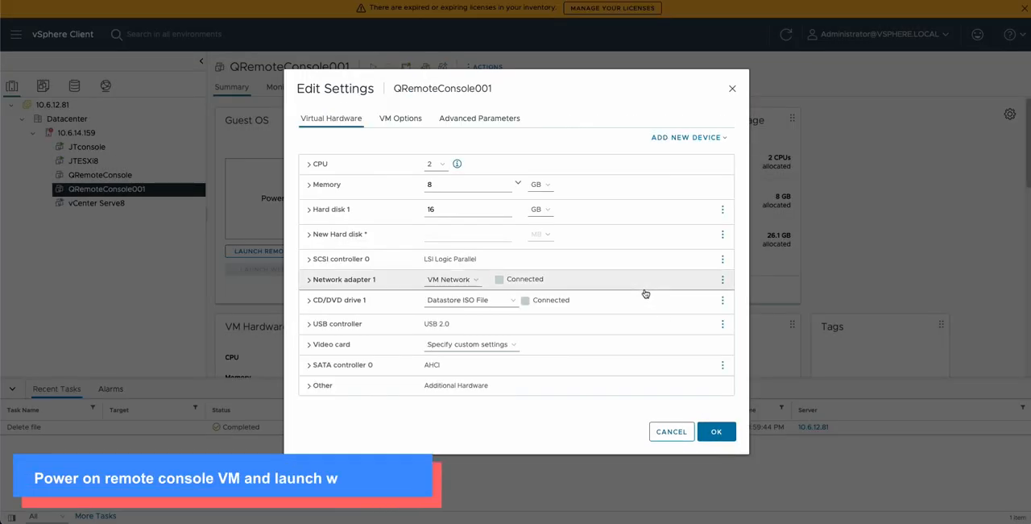
click(716, 431)
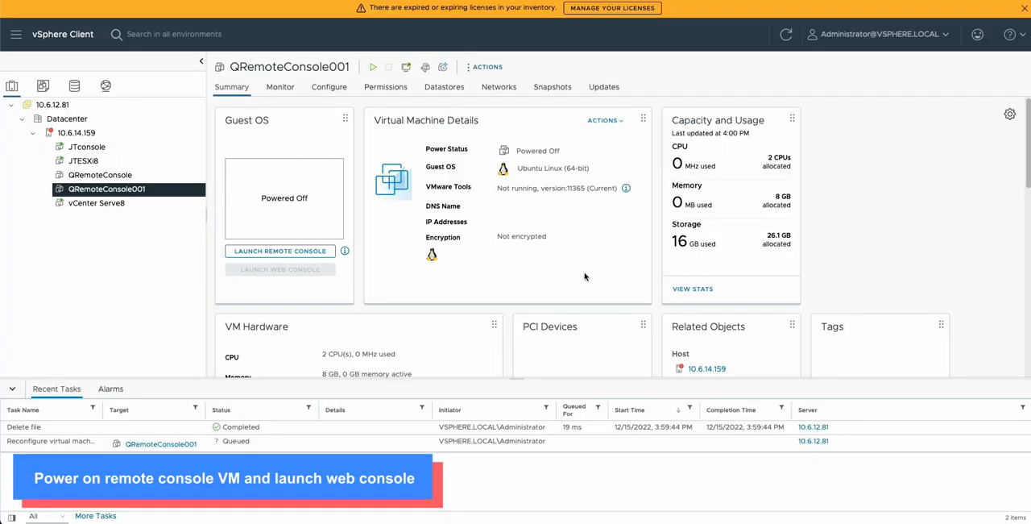
Step: Power on the QRemoteConsole001 virtual machine and launch its web console
click(372, 70)
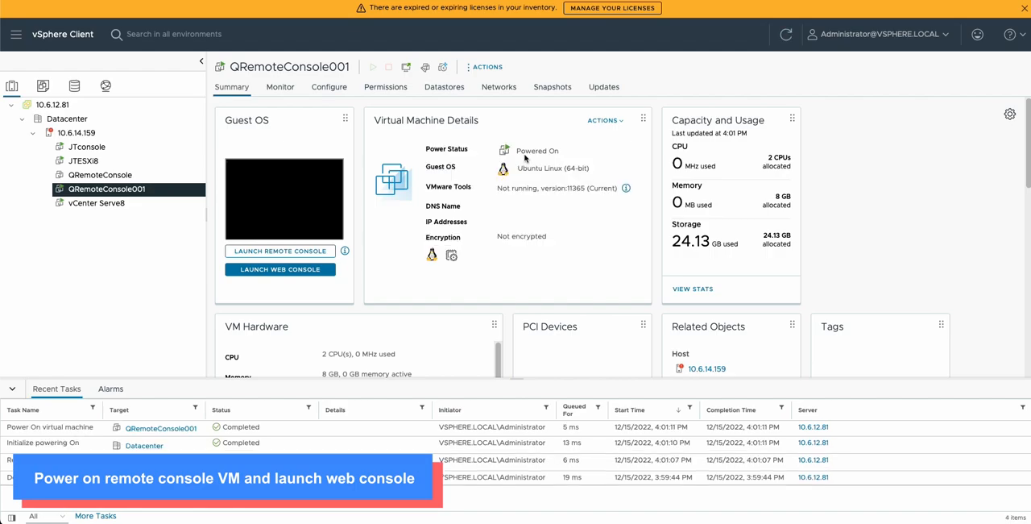
click(313, 273)
key(super+l)
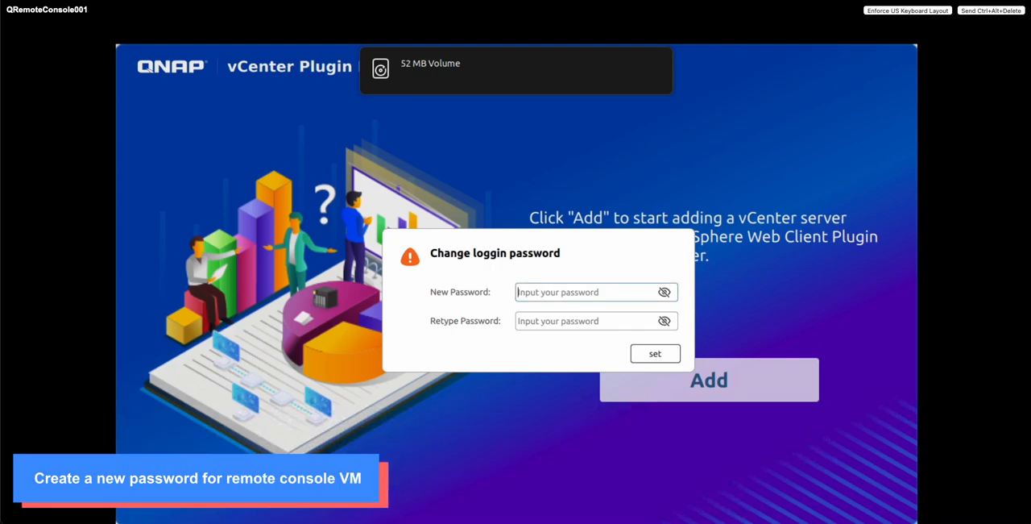
Step: Set and retype the new login password for the remote console, and open the form for adding a vCenter server
text(ad)
click(545, 316)
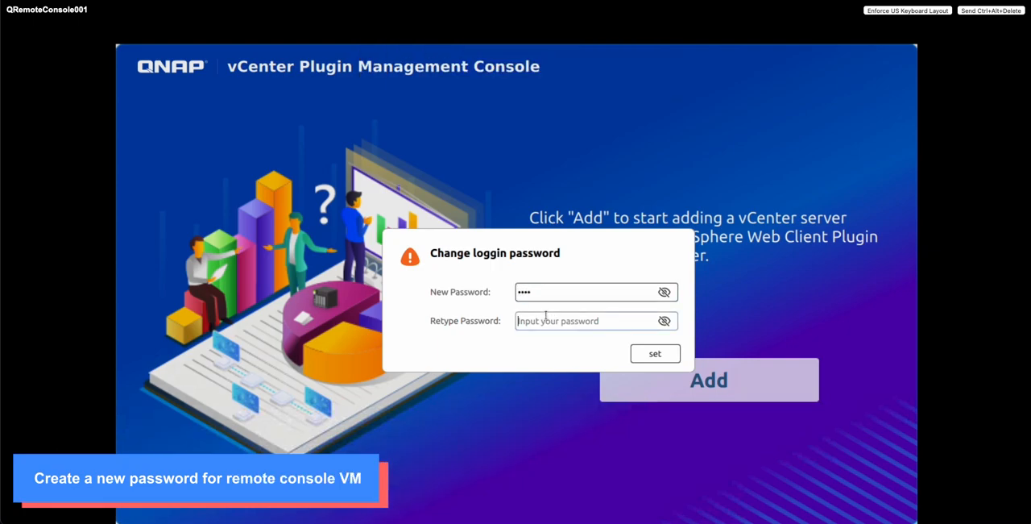
text(a)
click(662, 355)
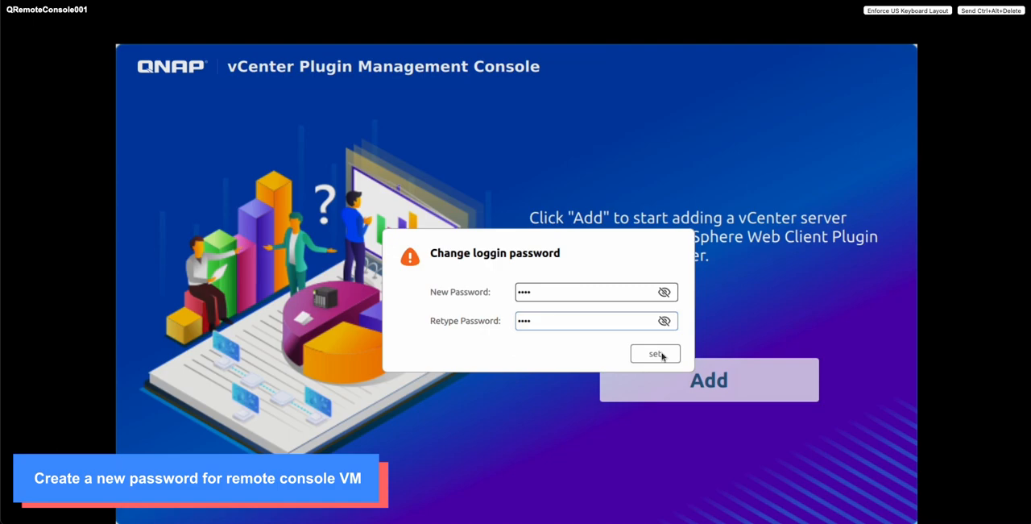
click(696, 380)
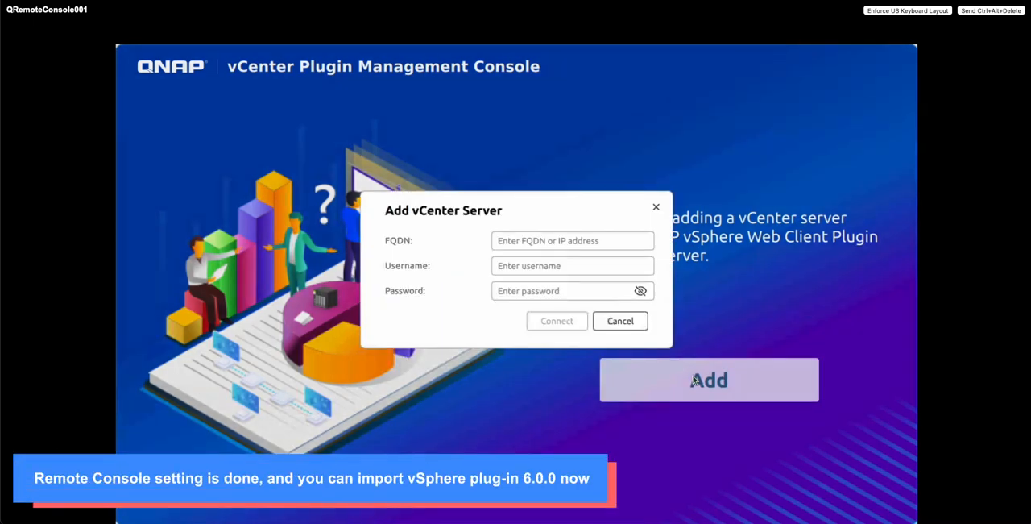